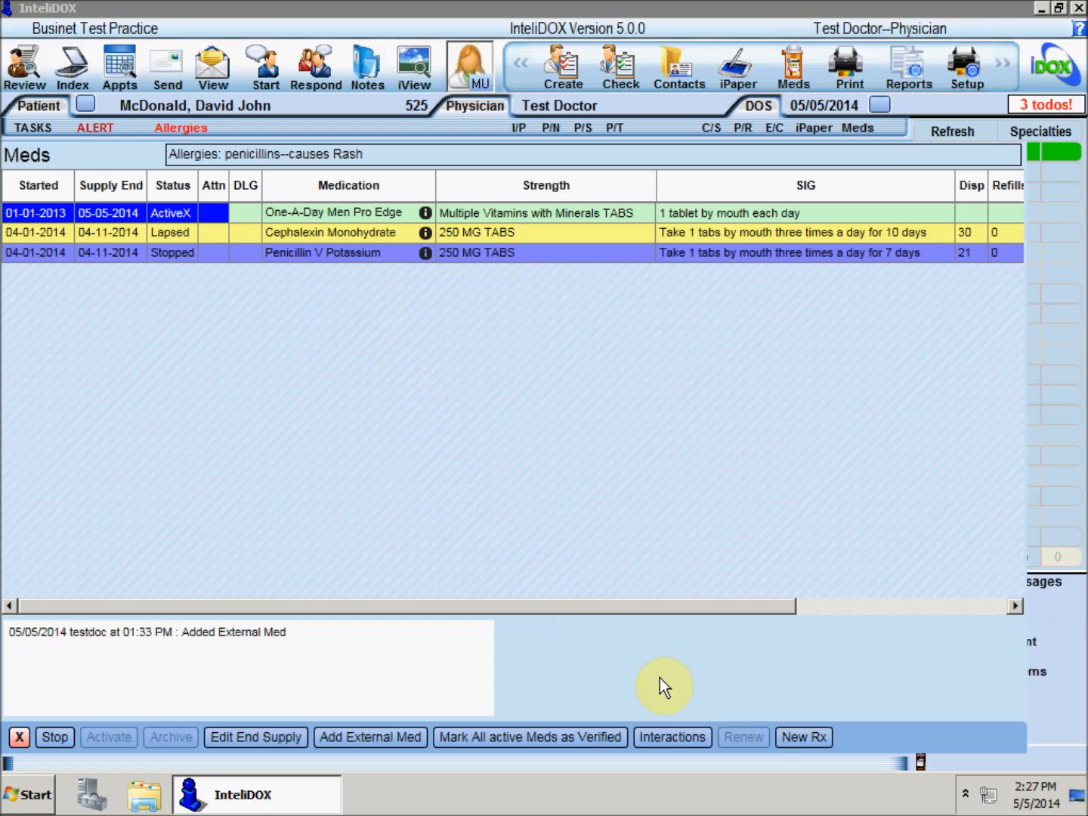
- Start a new prescription and choose Lipitor 10 MG TABS from the active drug list
left_click(806, 744)
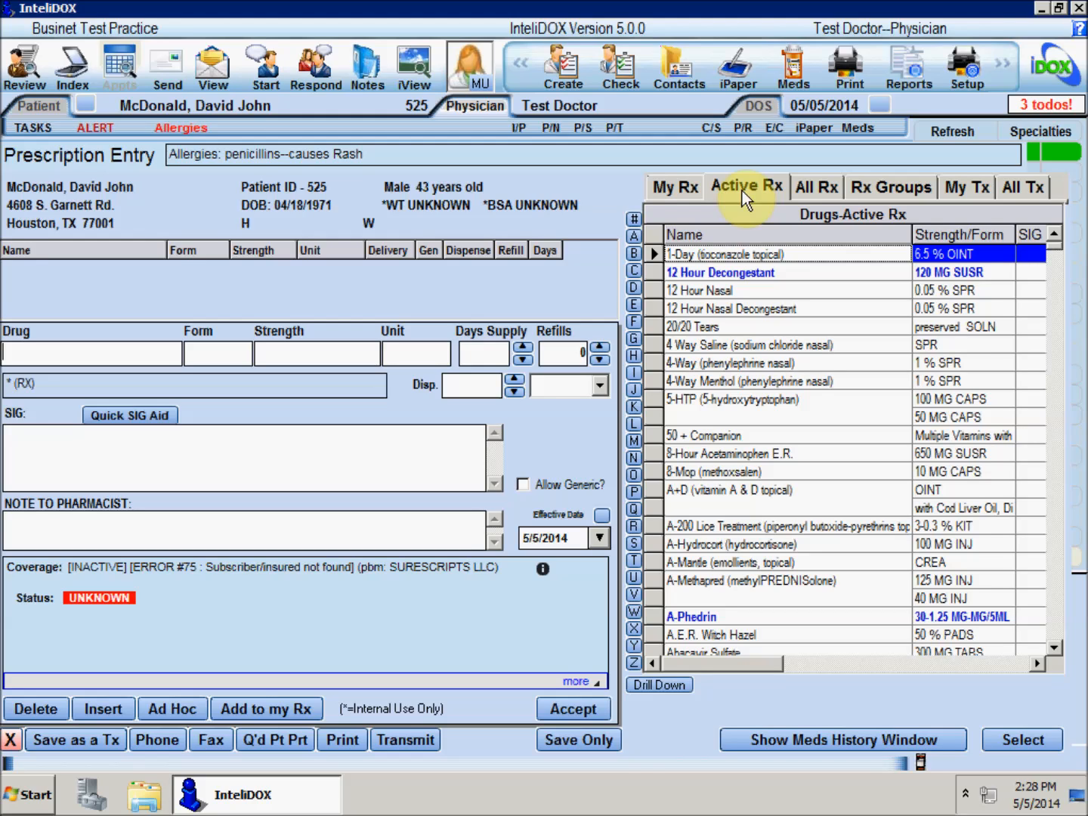
left_click(817, 194)
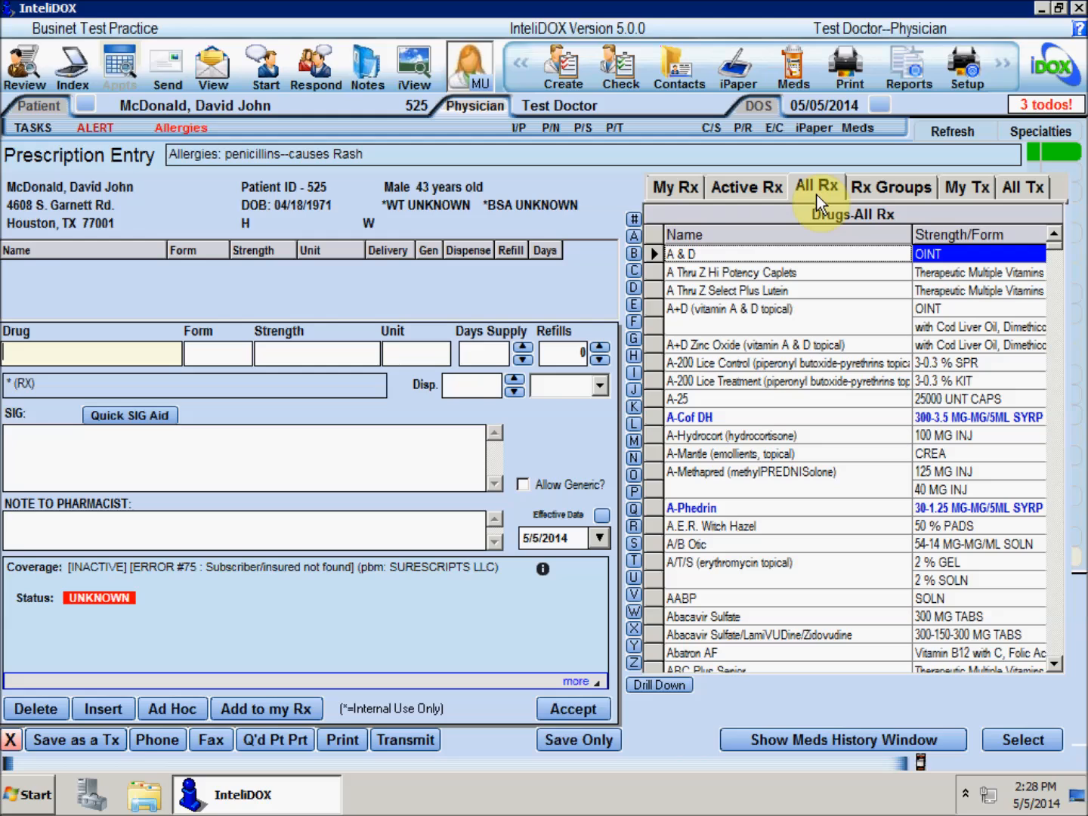
left_click(743, 195)
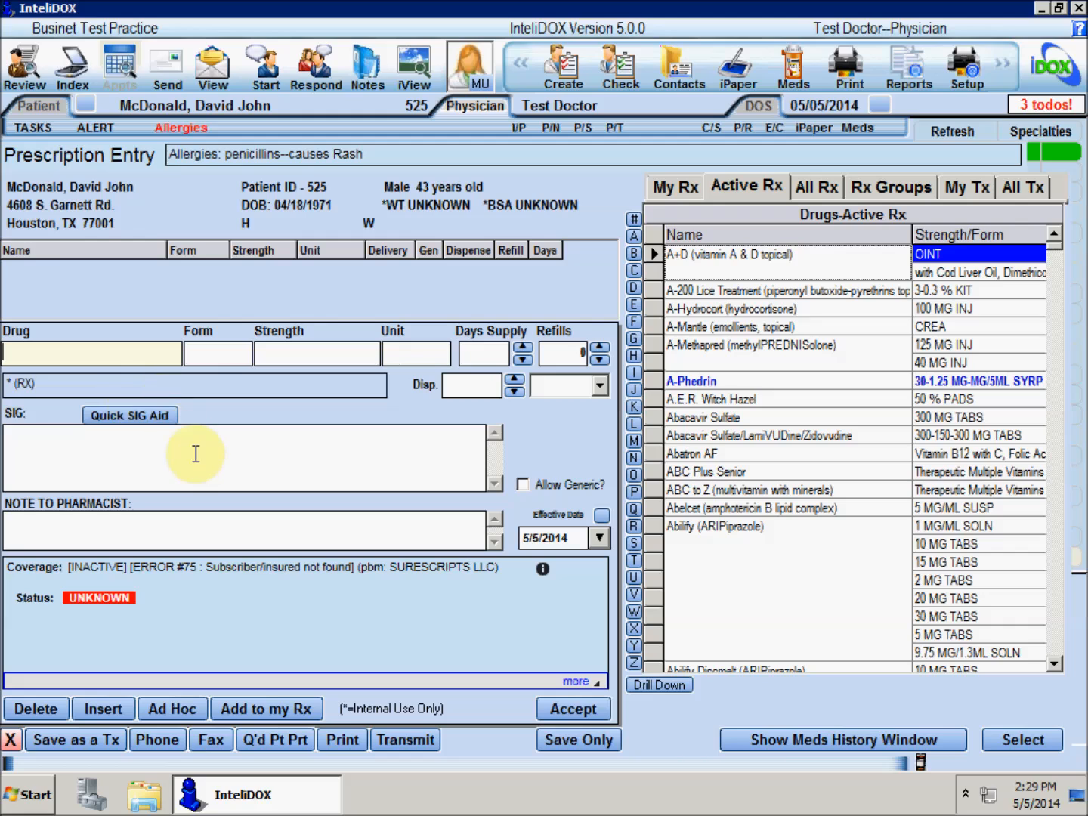
type("lipitor")
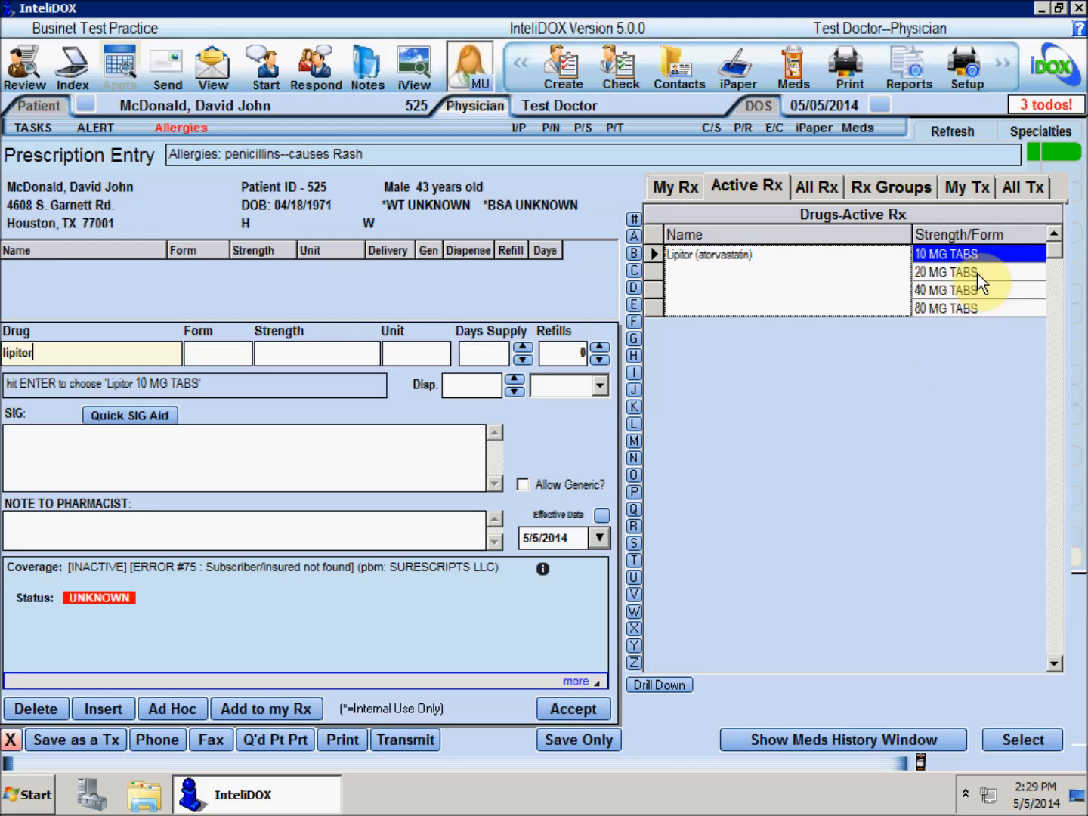
key("Down")
key("Down")
key("Down")
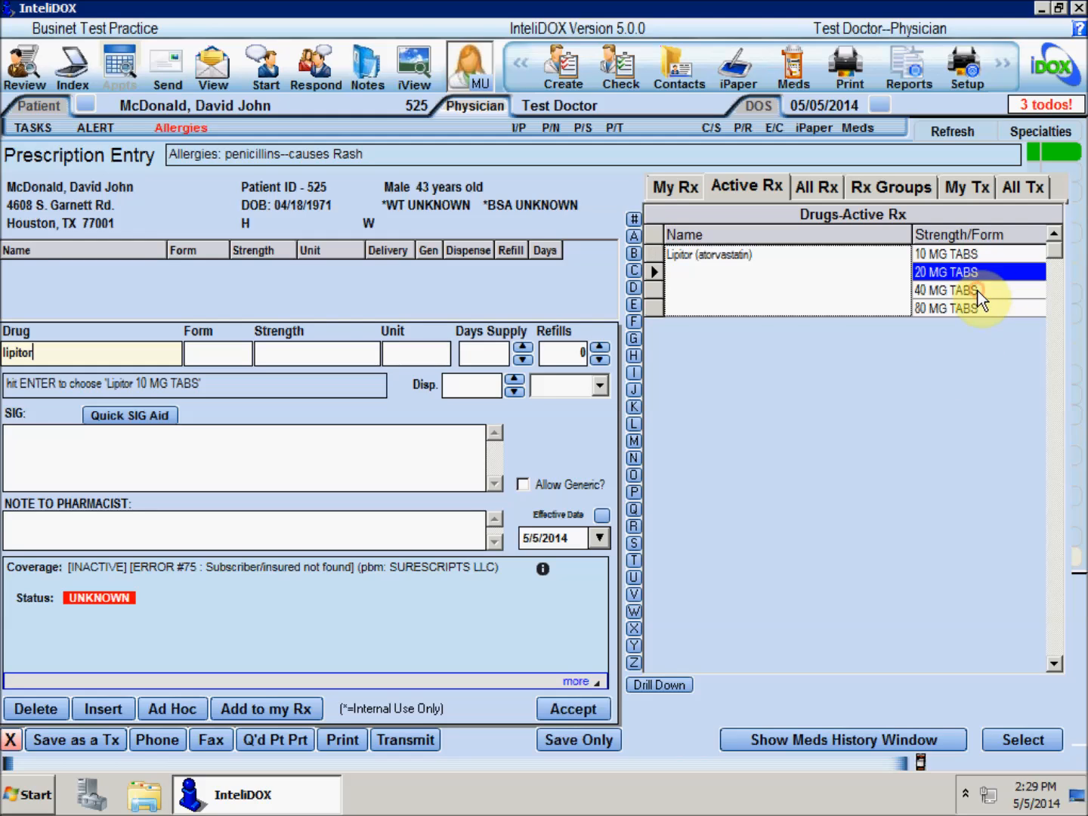
double_click(942, 255)
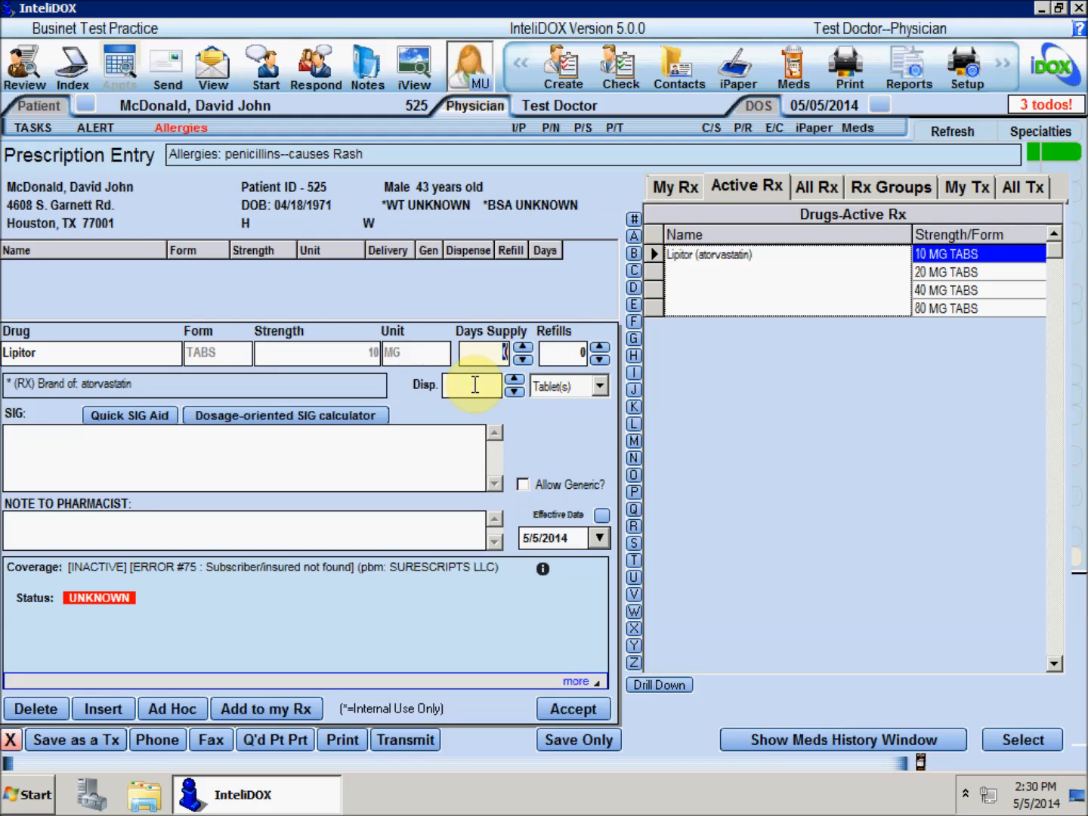
- Set the Lipitor 10 mg prescription to a 30-day supply, 1 refill and 30 tablets dispensed
left_click(501, 350)
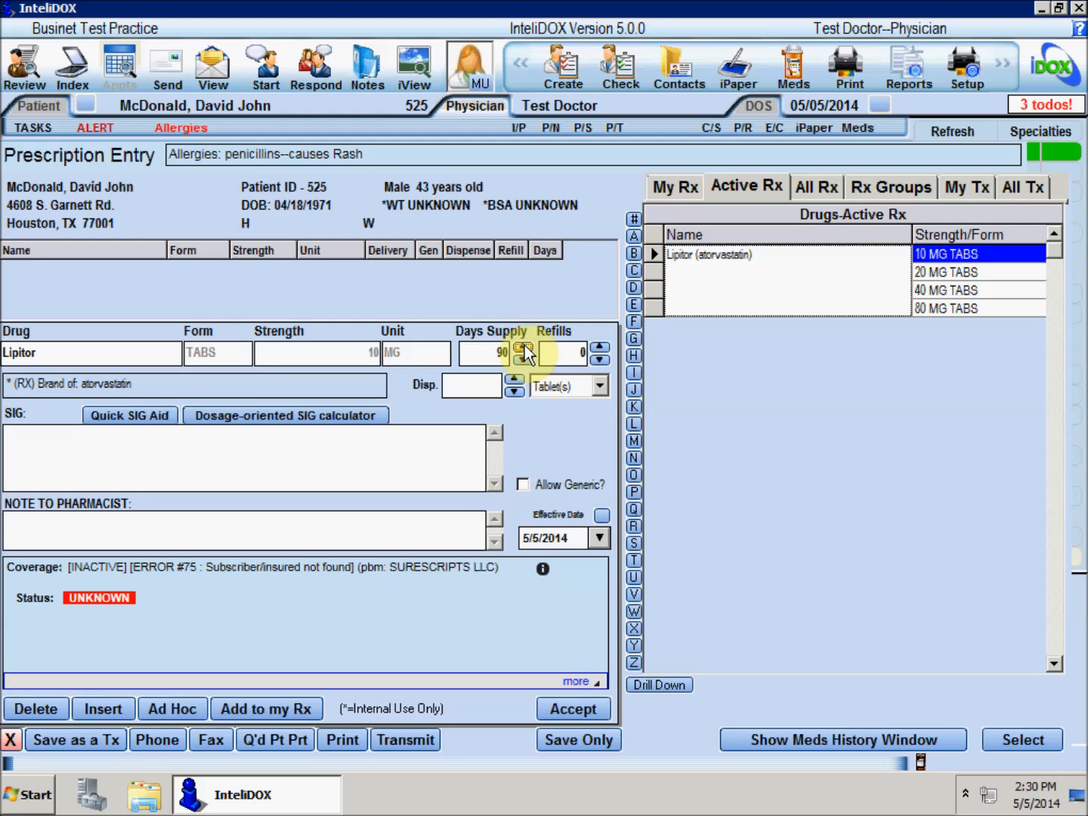
left_click(497, 351)
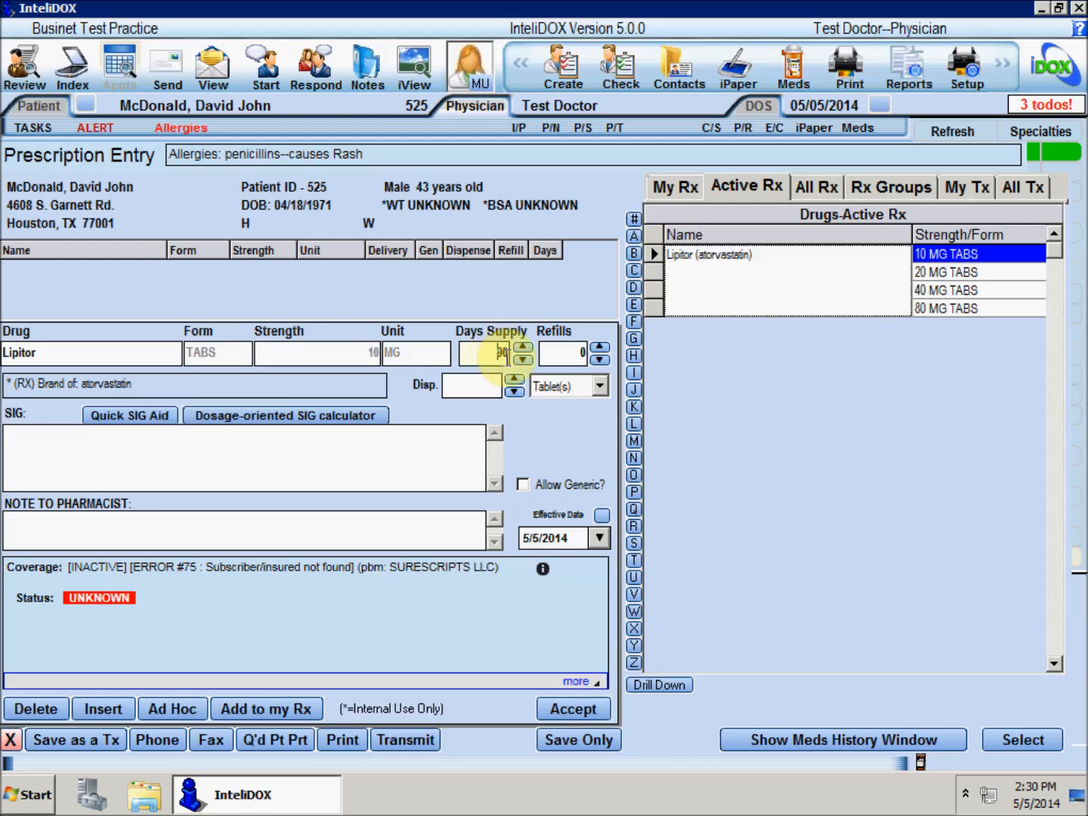
type("30")
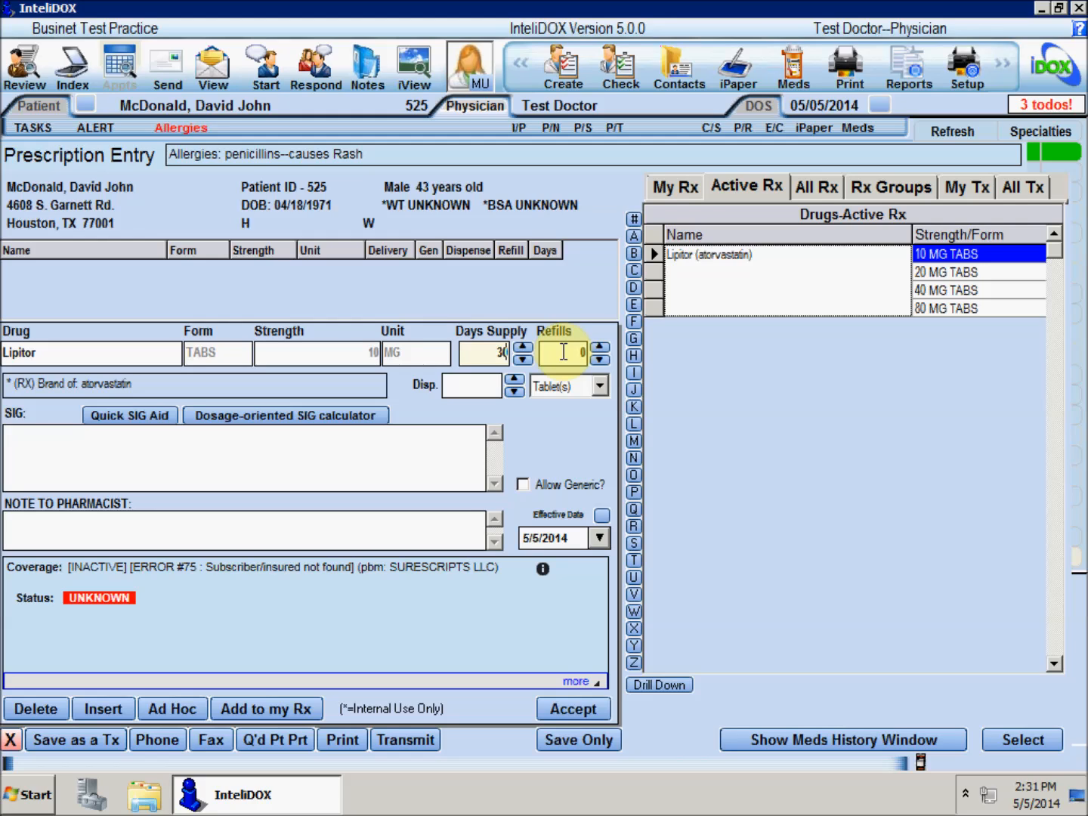
left_click(605, 349)
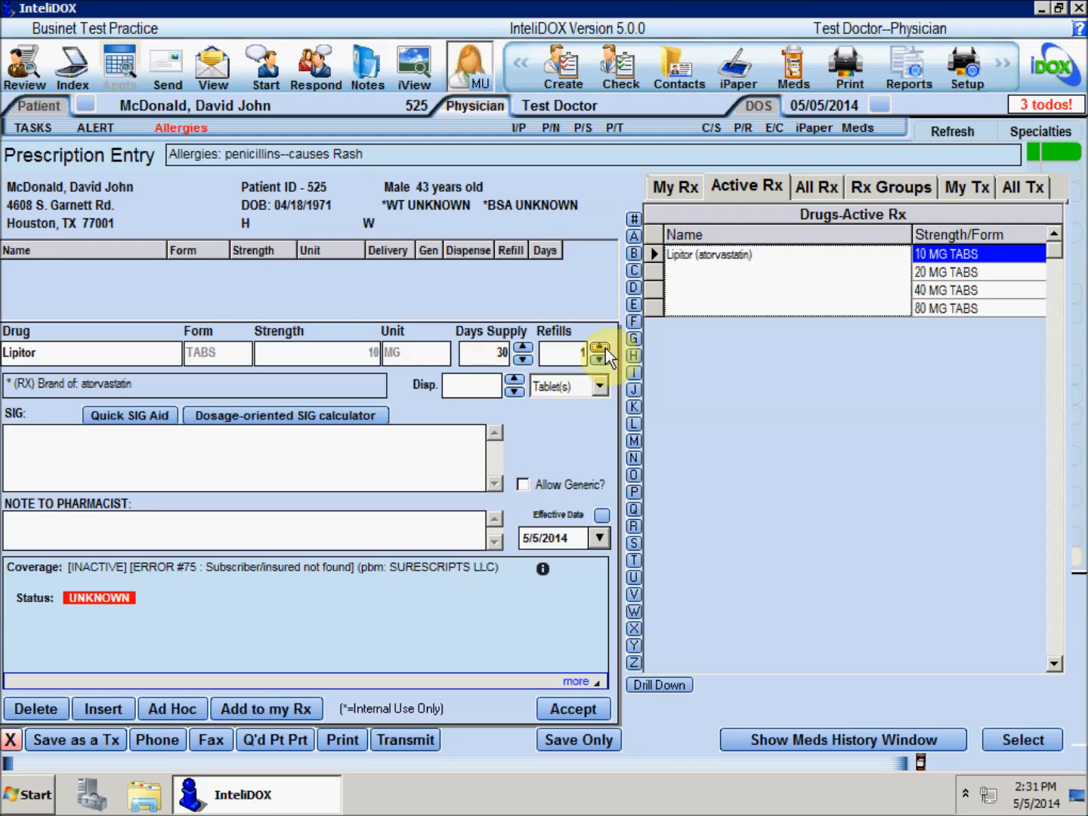
left_click(484, 389)
type("30")
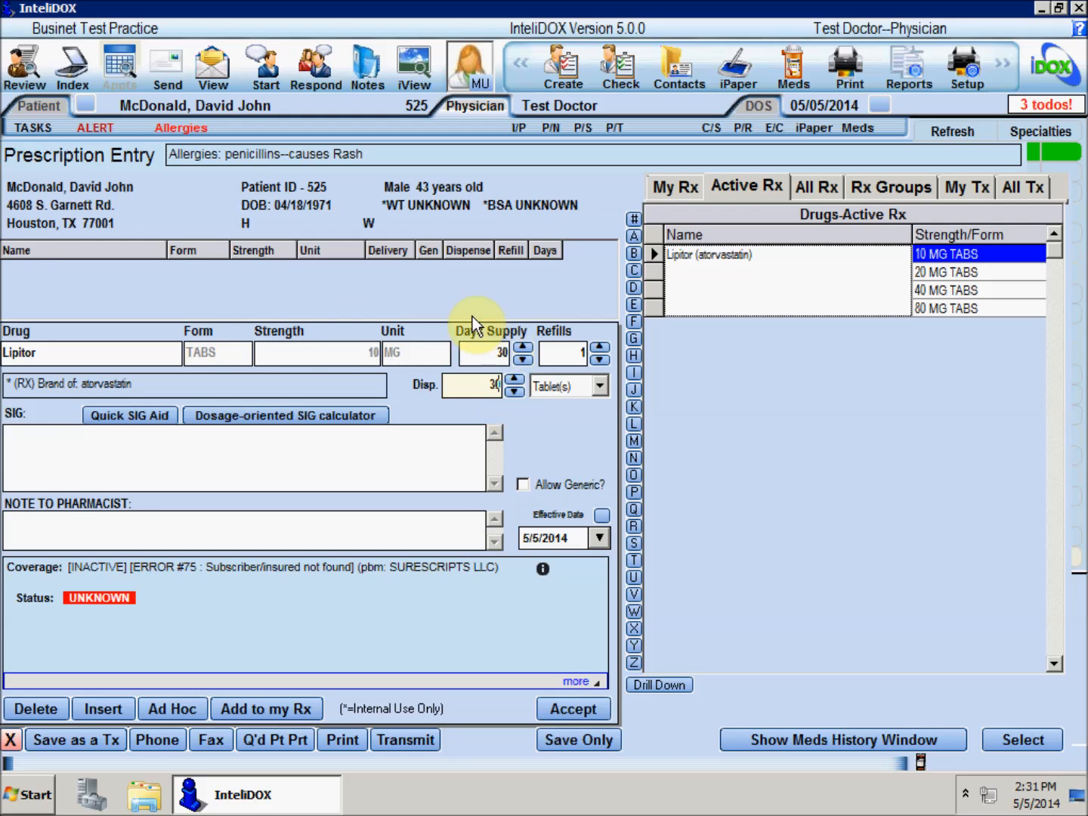
- Enter the SIG "Take 1 tablet by mouth once a day" for the Lipitor 10 mg prescription
left_click(12, 442)
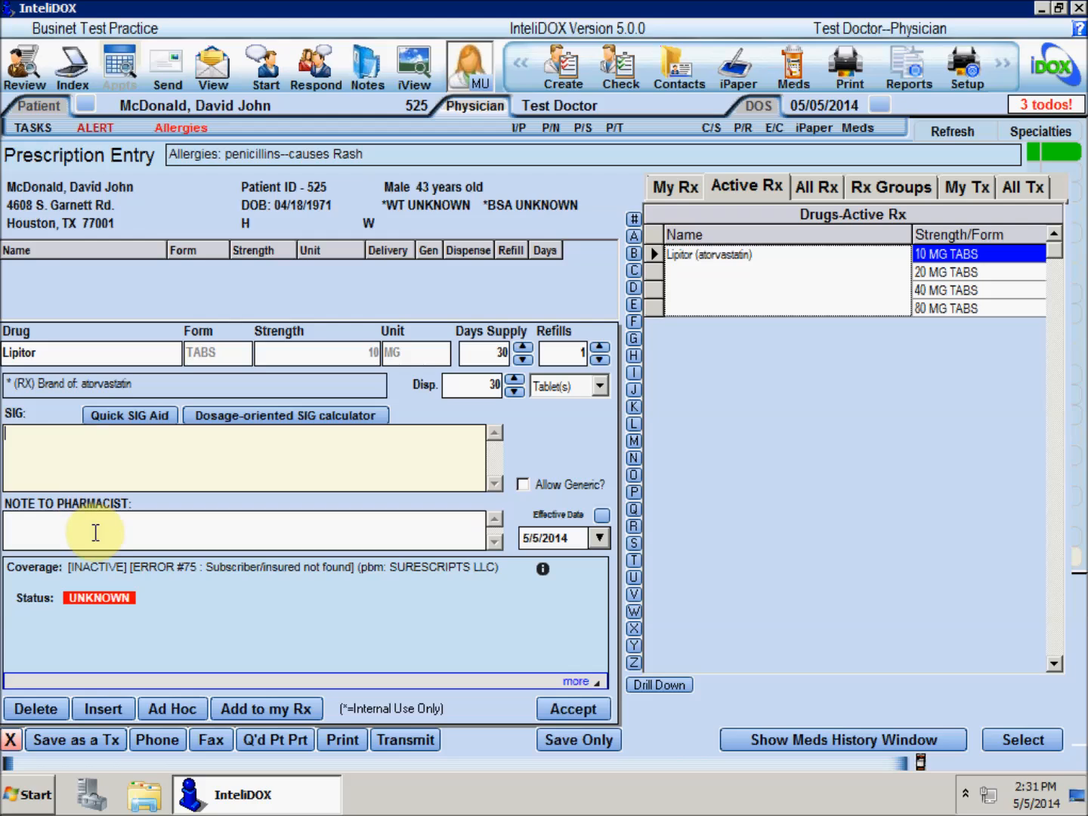
type("Take 1 tablet ")
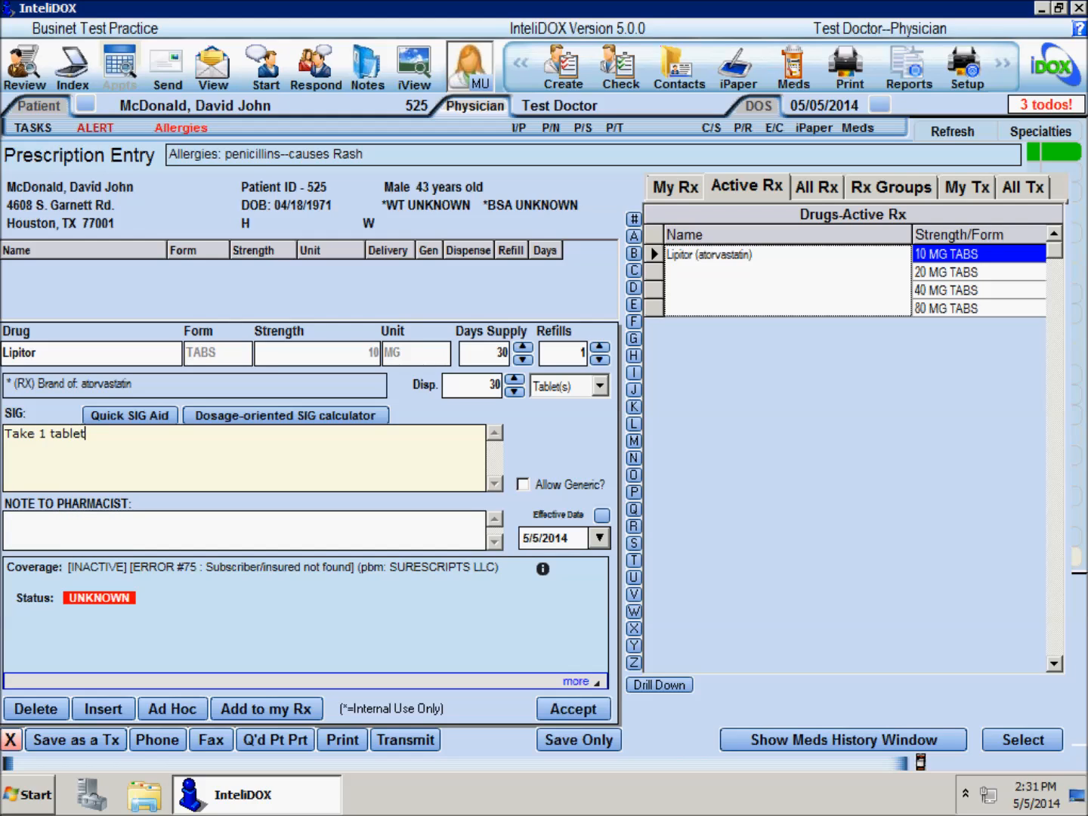
type("by mouth once a day")
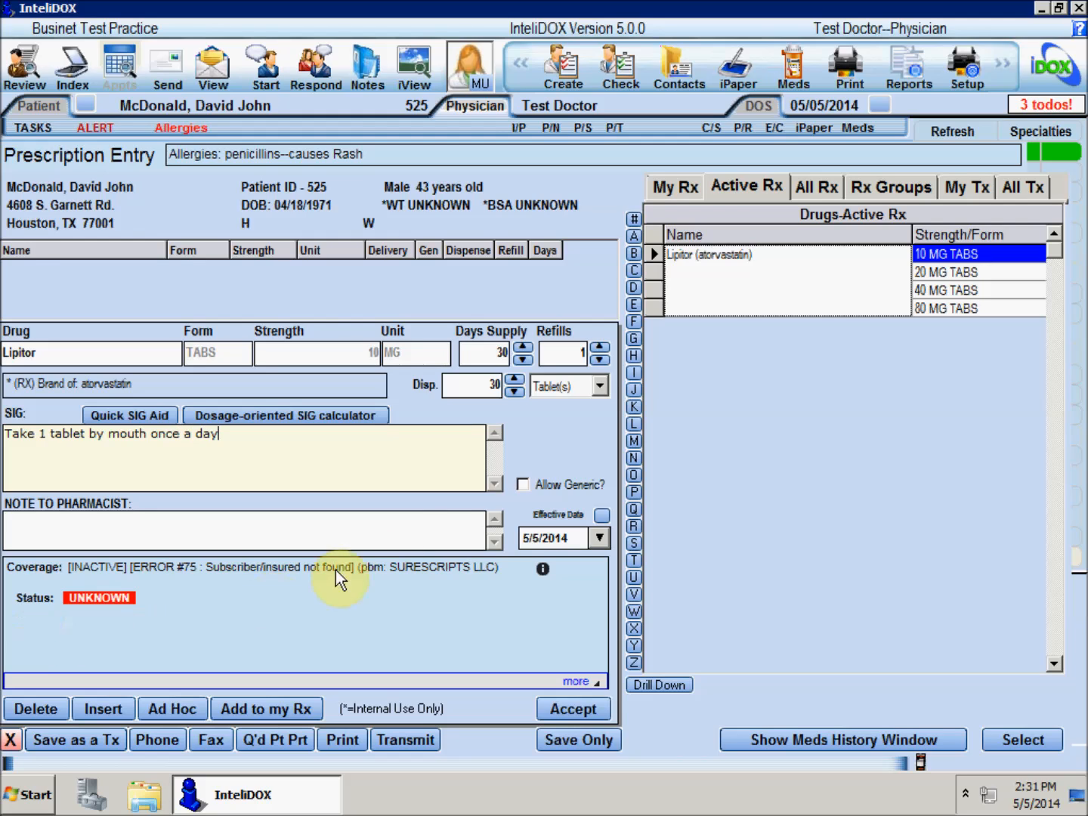
- Allow a generic for Lipitor 10 mg, and accept and print the prescription
left_click(523, 487)
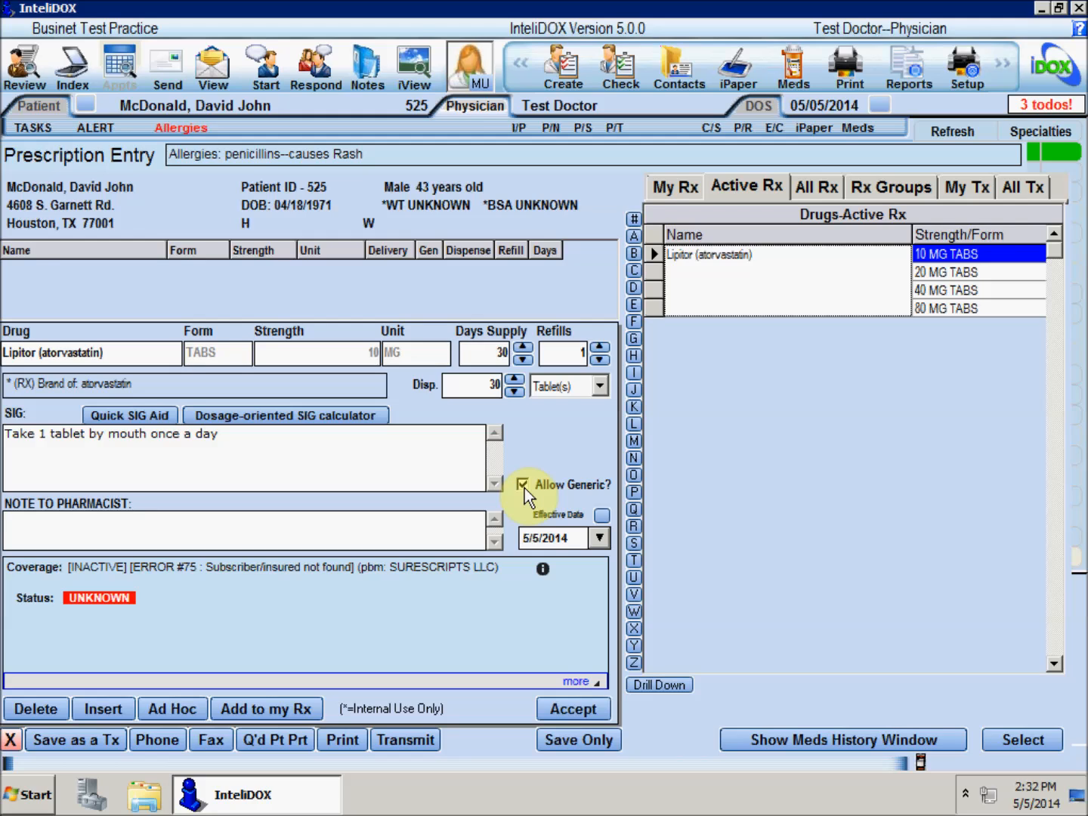
left_click(566, 716)
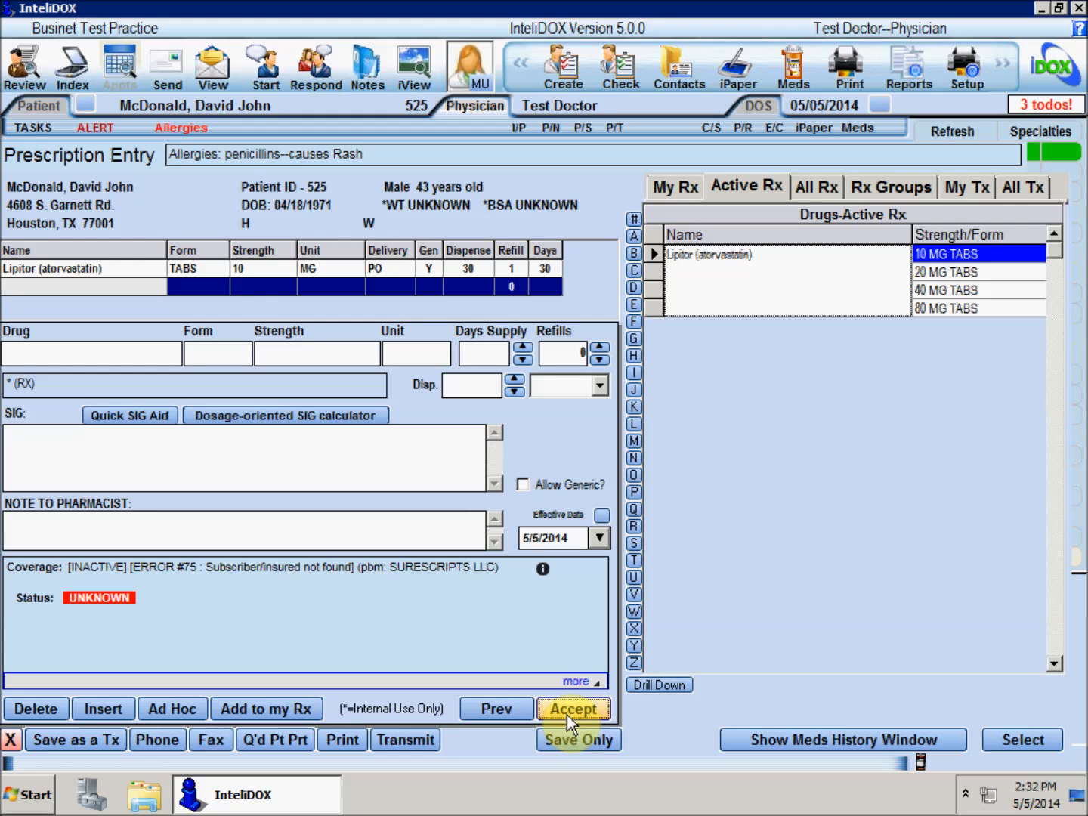
left_click(338, 741)
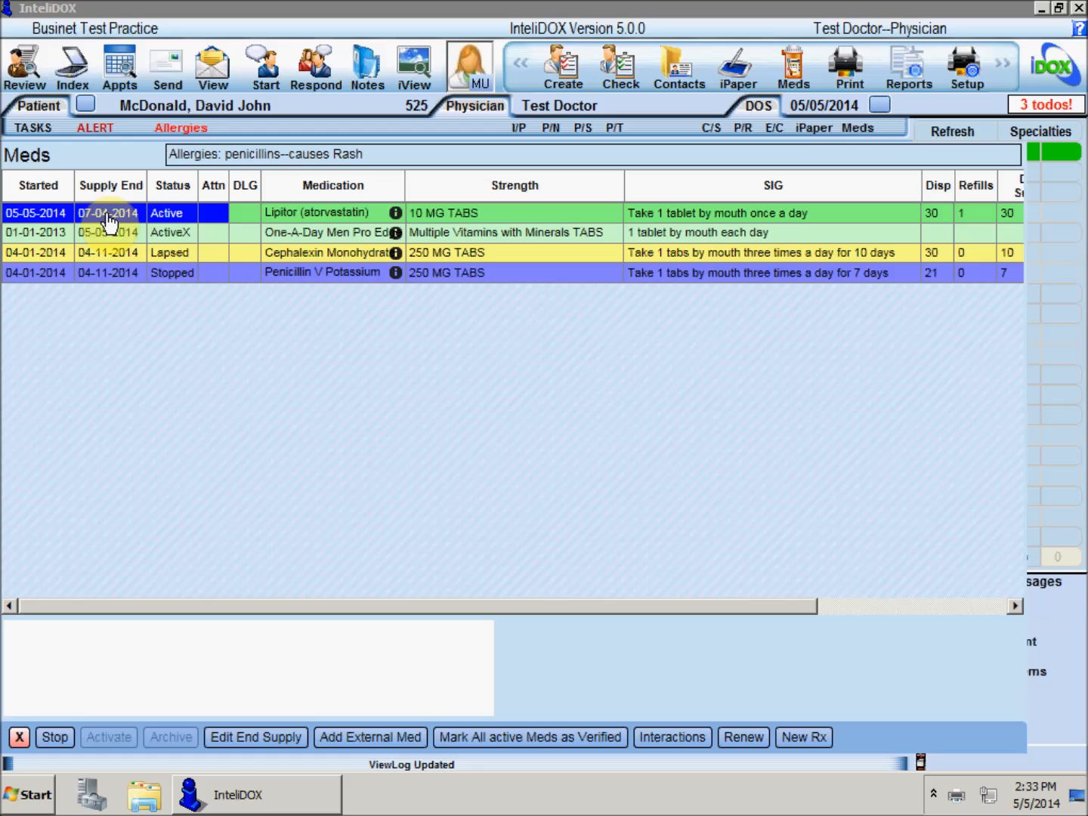
- Stop the active Lipitor (atorvastatin) 10 MG TABS entry in the patient's medication list
left_click(187, 286)
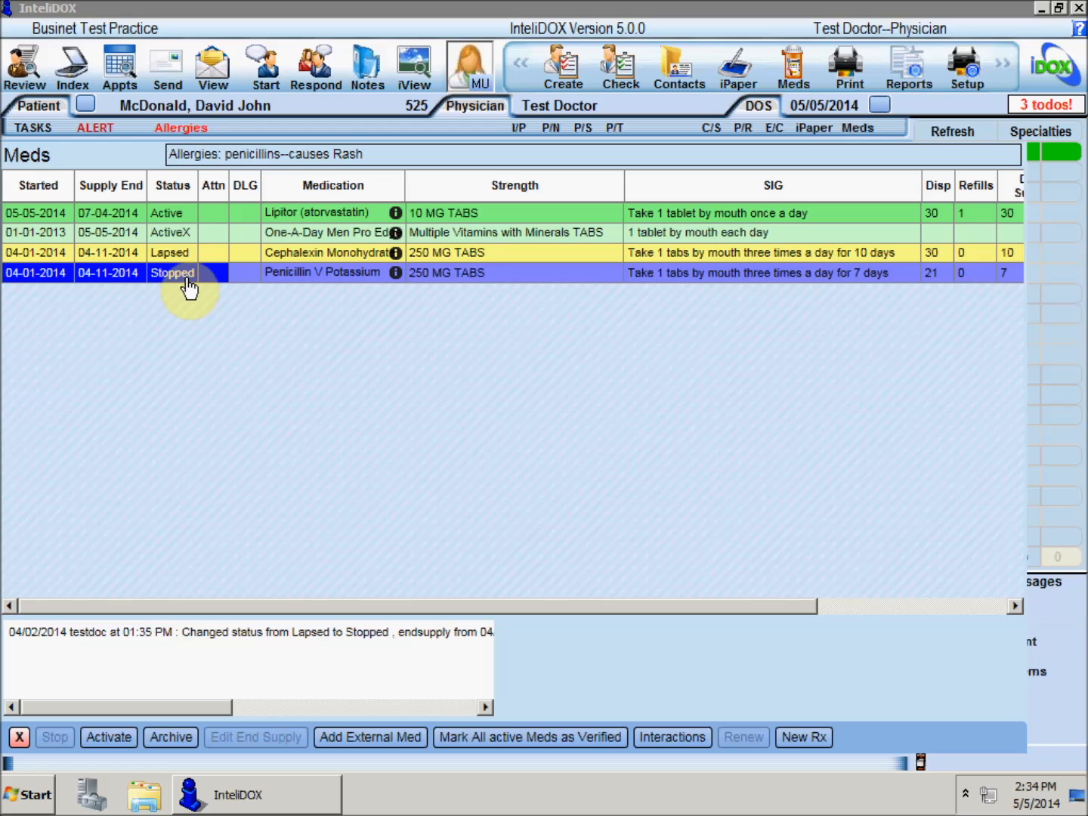
left_click(291, 215)
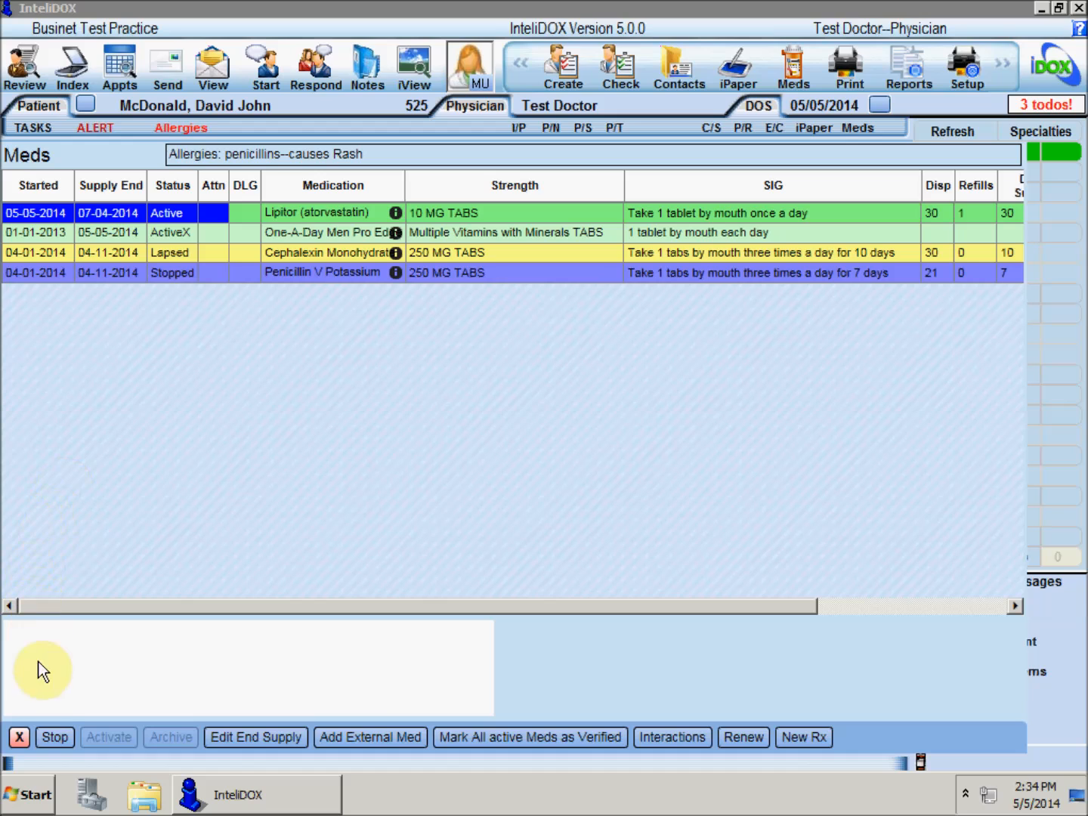
left_click(45, 739)
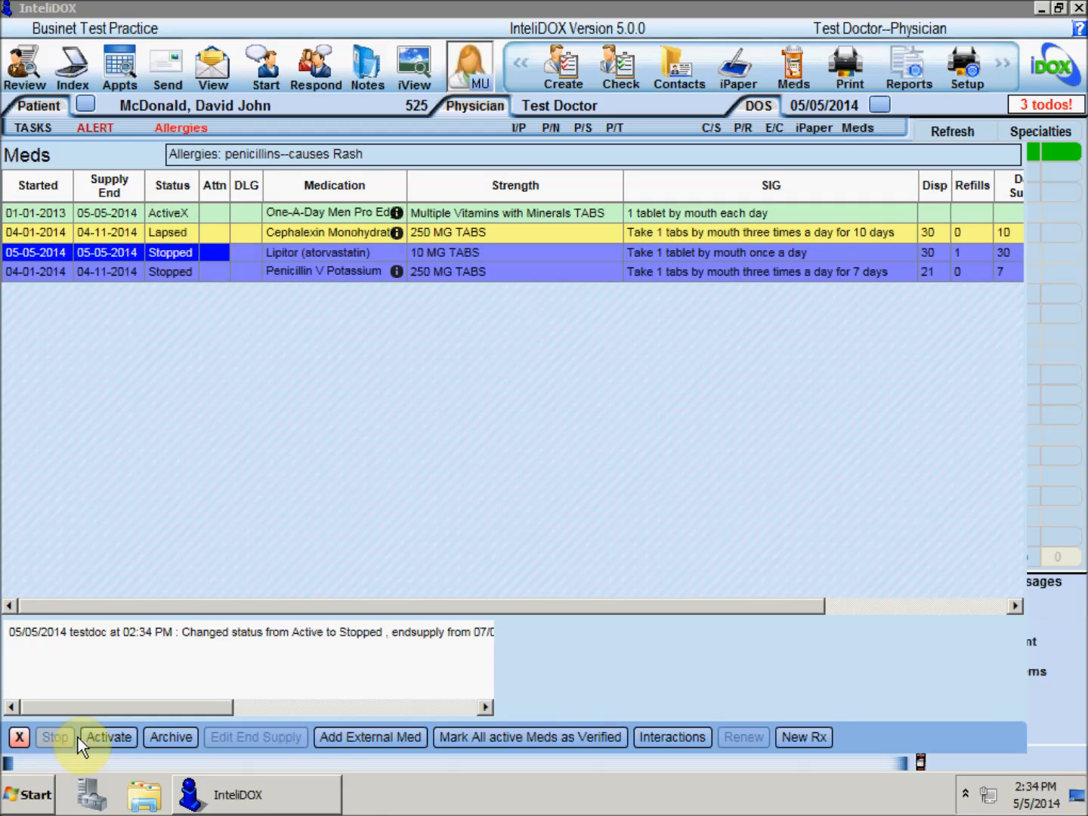
- Start a new prescription for Lipitor 20 MG TABS with a 30-day supply
left_click(804, 738)
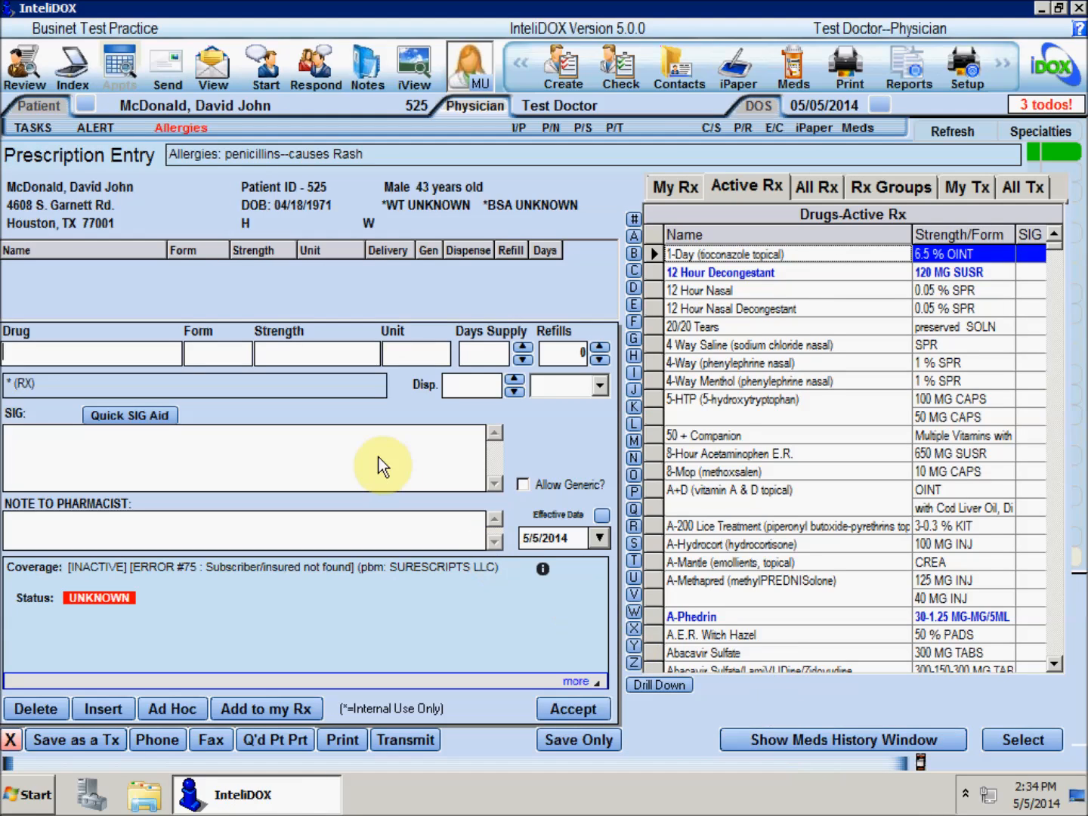
type("lipitor")
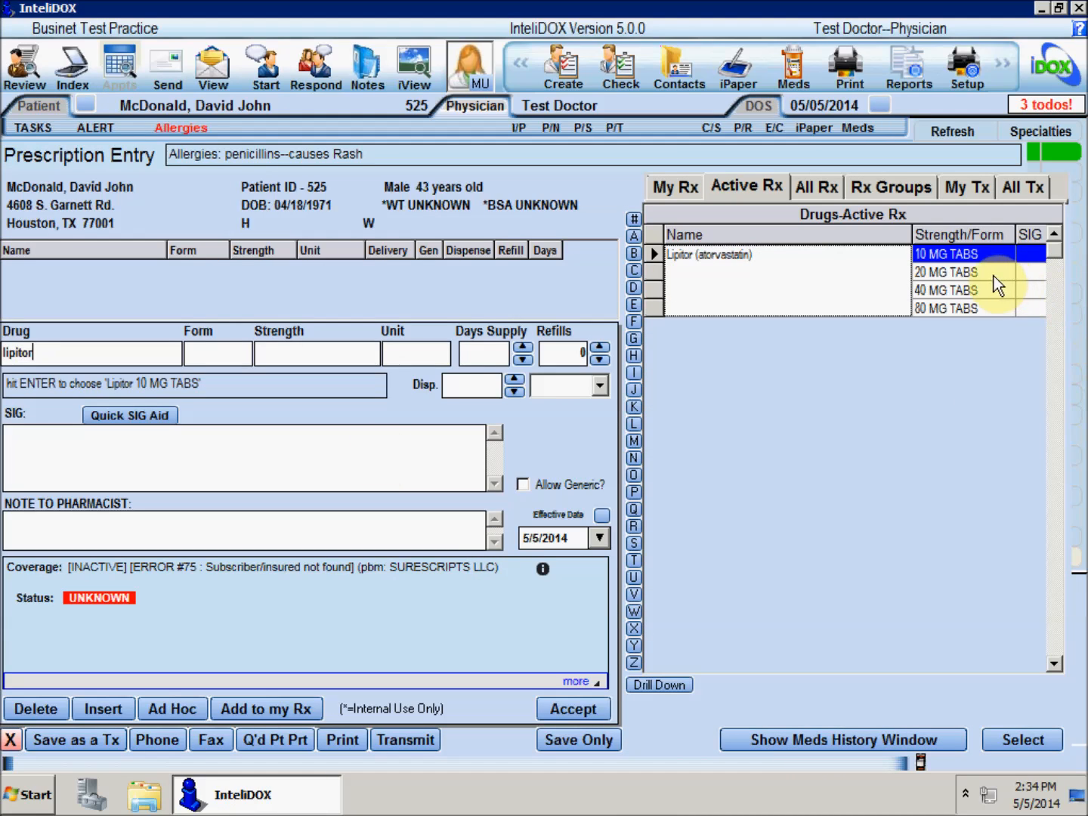
left_click(993, 275)
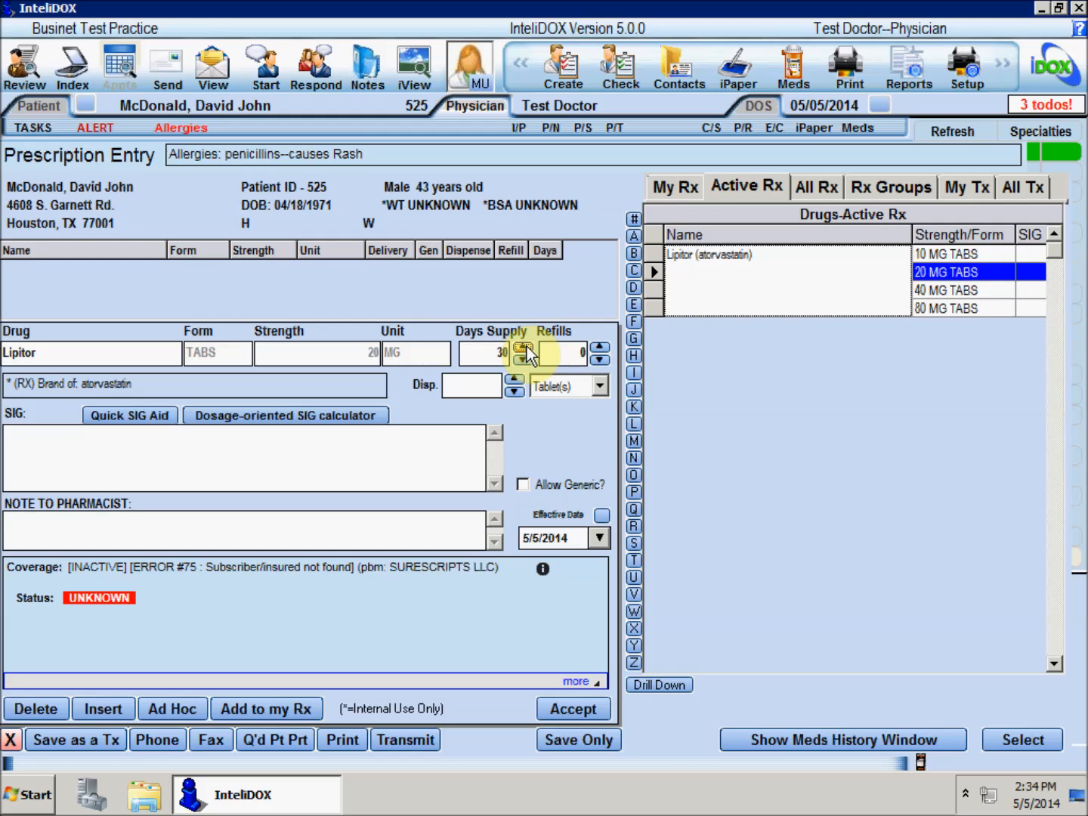
- Set the Lipitor 20 mg prescription to 1 refill and 30 tablets dispensed
left_click(600, 349)
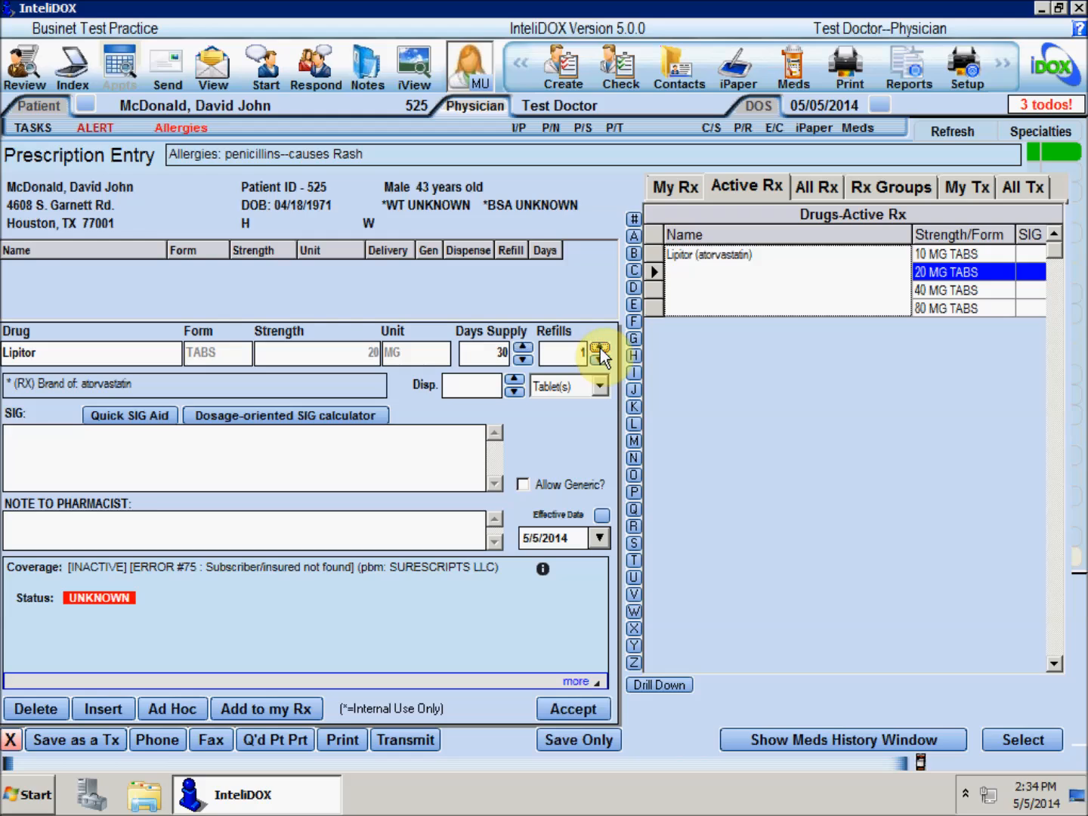
left_click(497, 384)
type("30")
- Enter the SIG "Take 1 tablet by mouth once a day" for the Lipitor 20 mg prescription
left_click(350, 459)
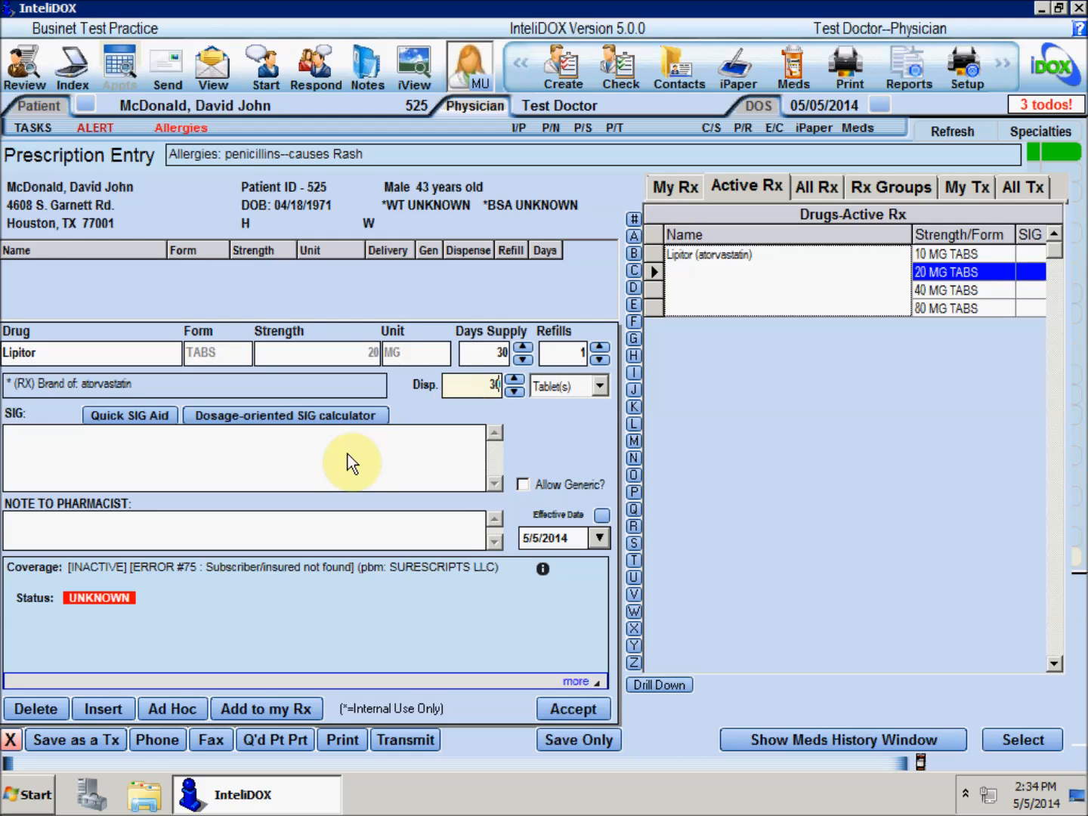
type("Take 1 t")
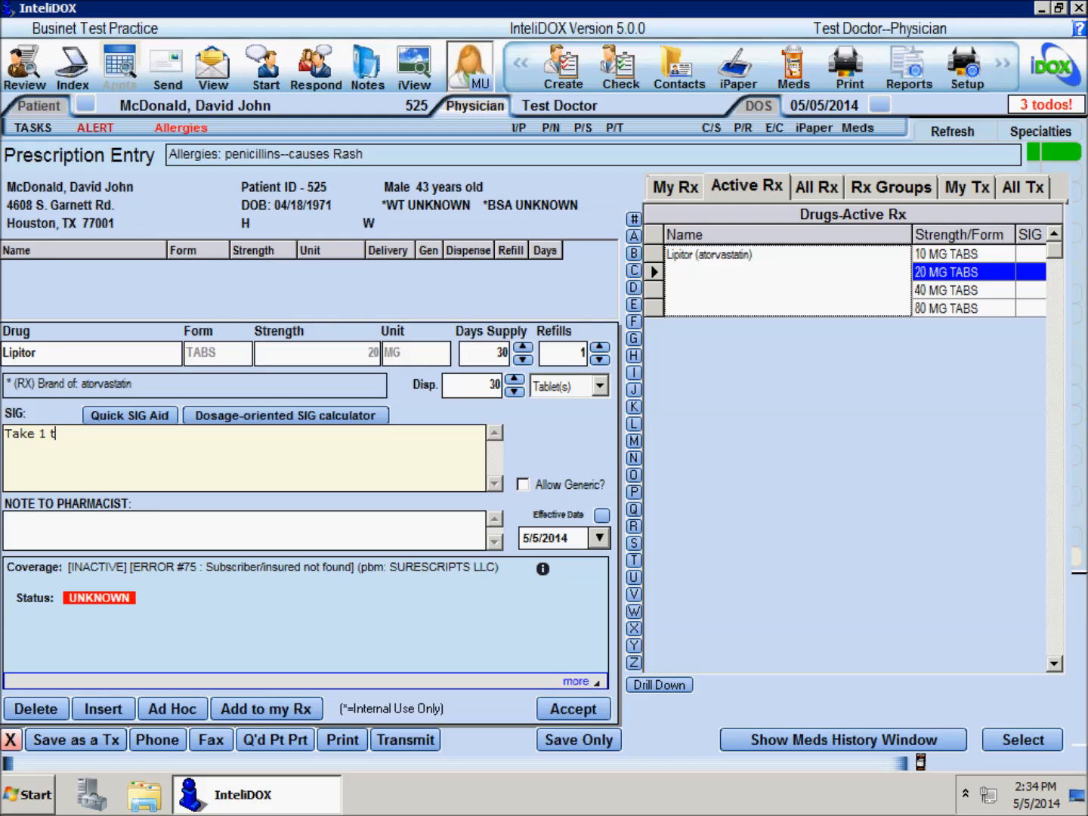
type("ablet by mouth once a day")
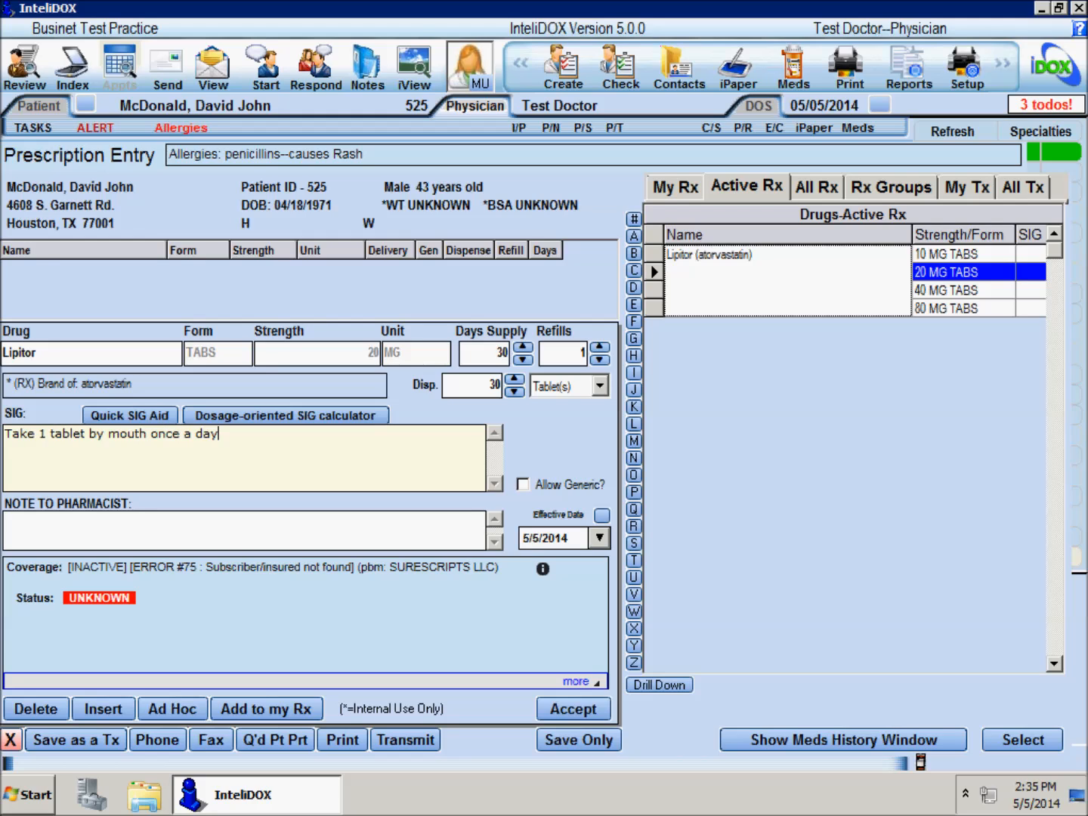
- Allow a generic for Lipitor 20 mg and print the prescription
left_click(524, 487)
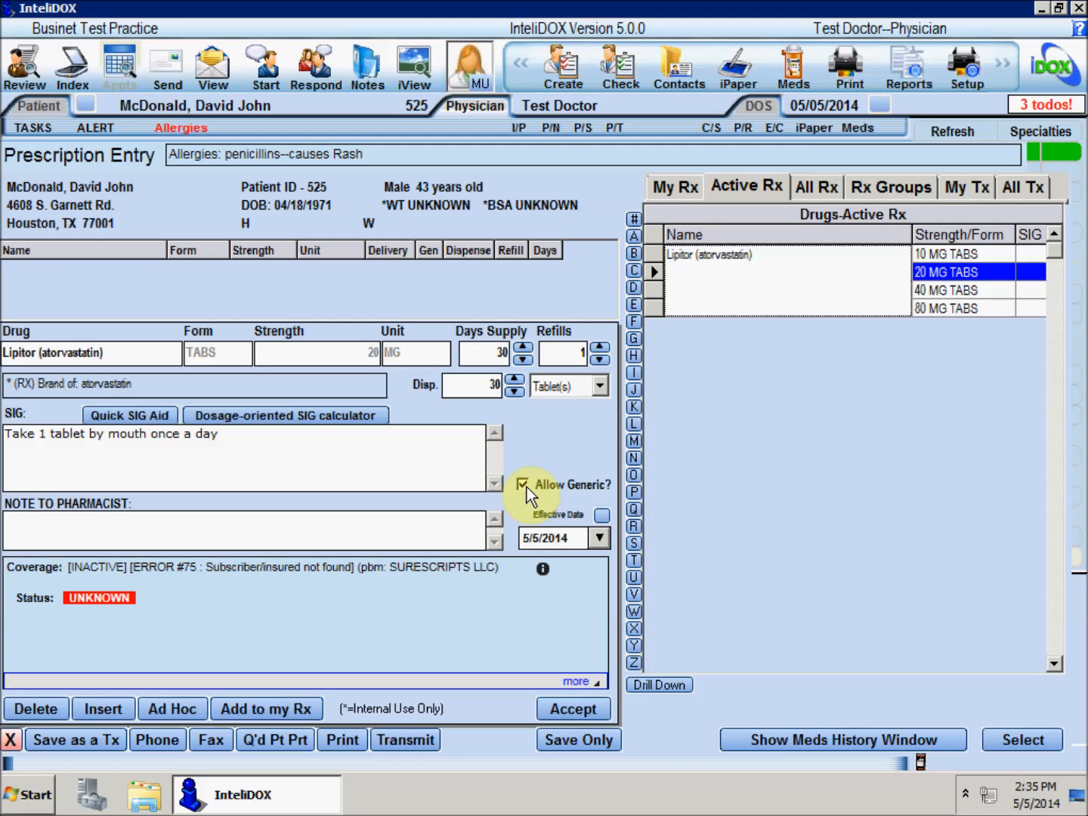
left_click(341, 740)
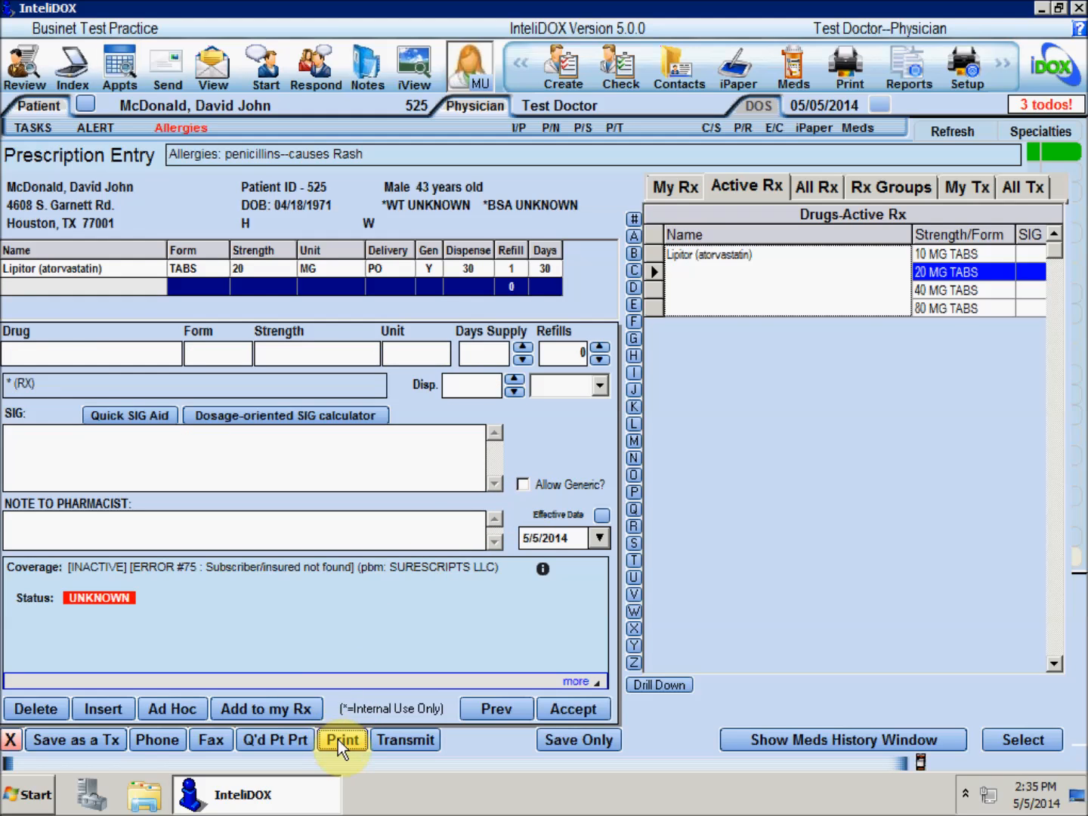